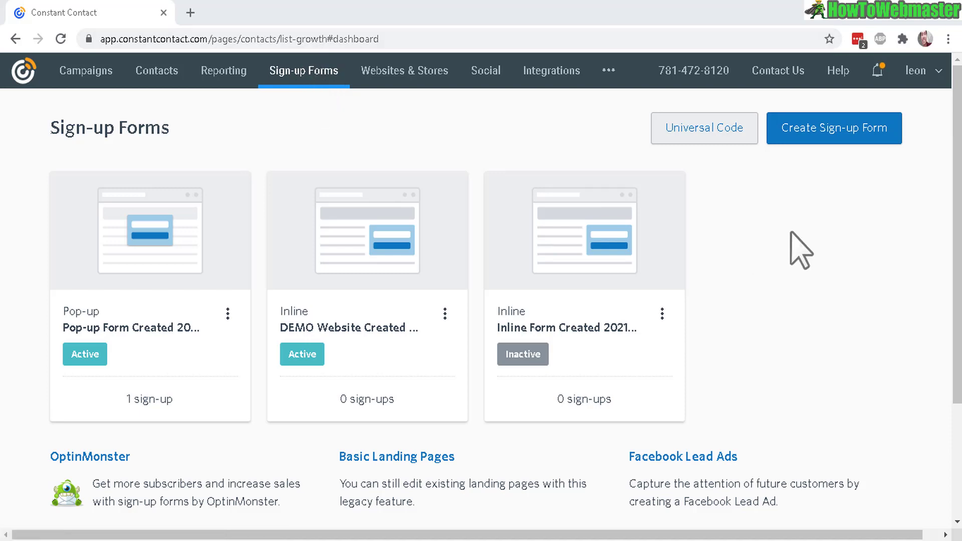
Create a new Lead Generation Landing Page sign-up form and show its content settings.
click(829, 131)
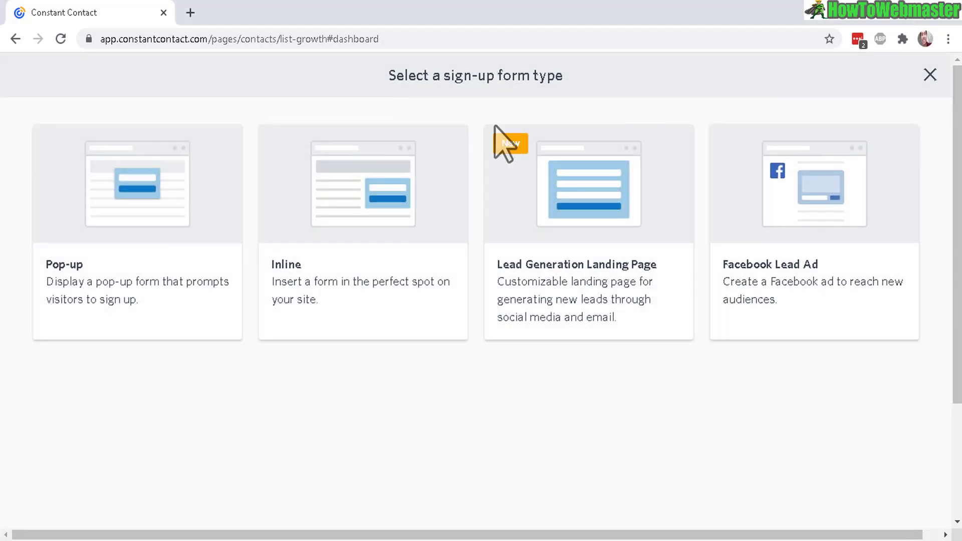
click(593, 231)
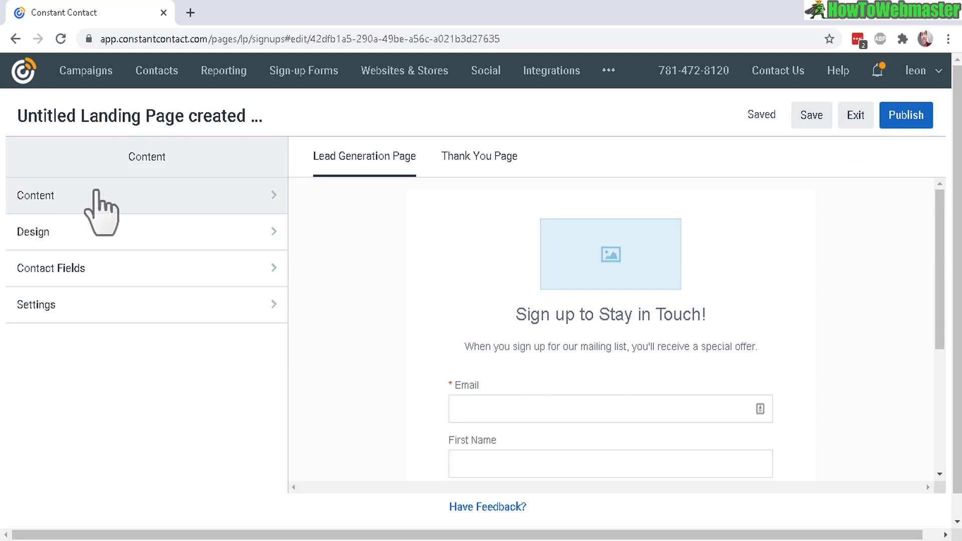
click(95, 191)
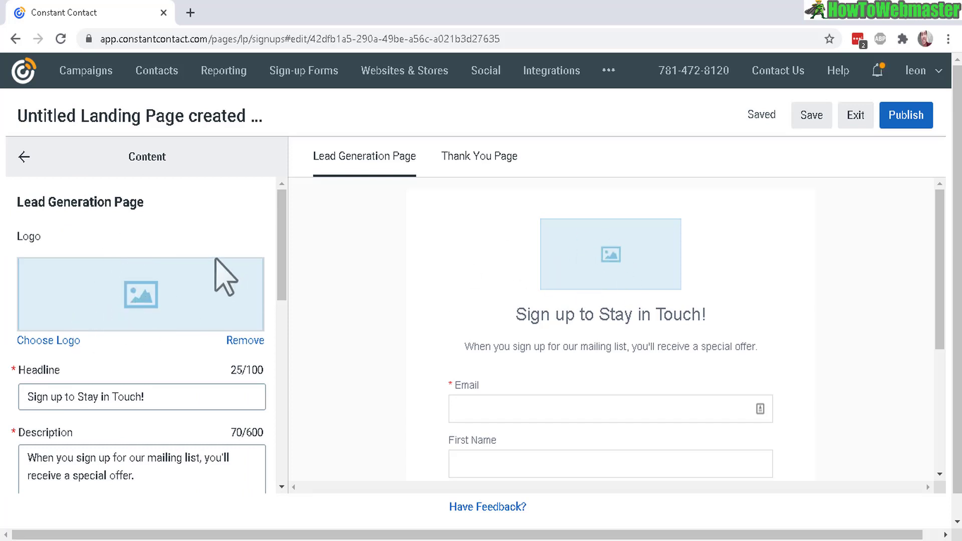
Insert smiling-woman2.jpg from My Library as the landing page logo.
click(45, 340)
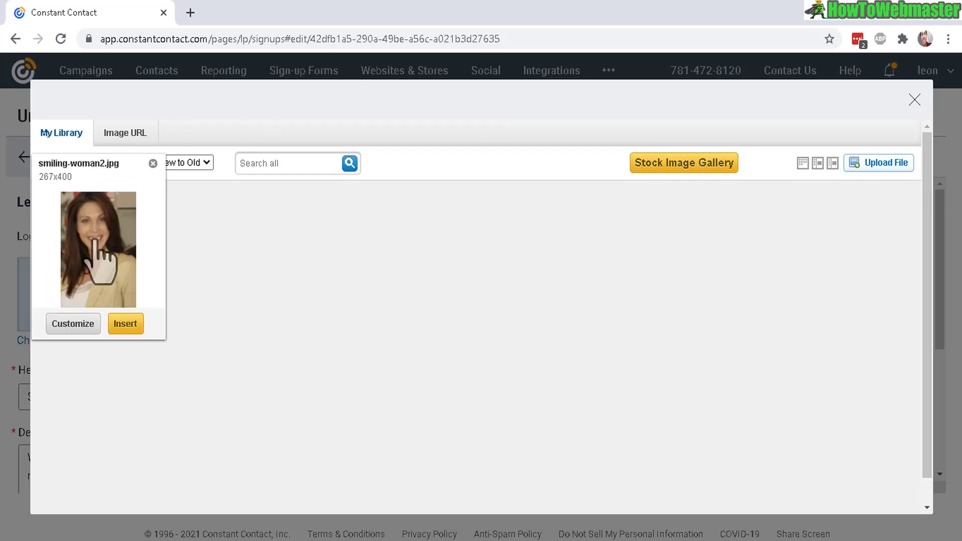
click(86, 253)
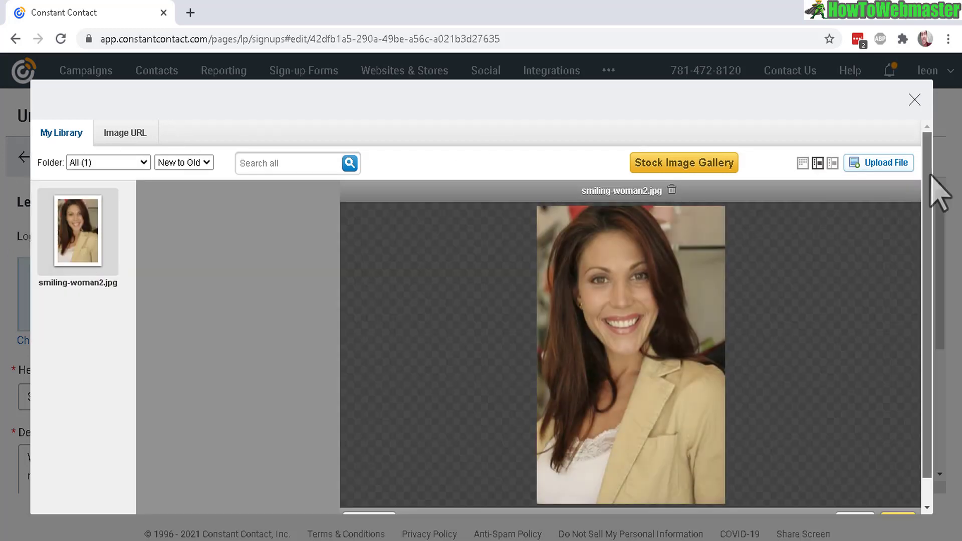
scroll(925, 176, down, 1)
click(897, 495)
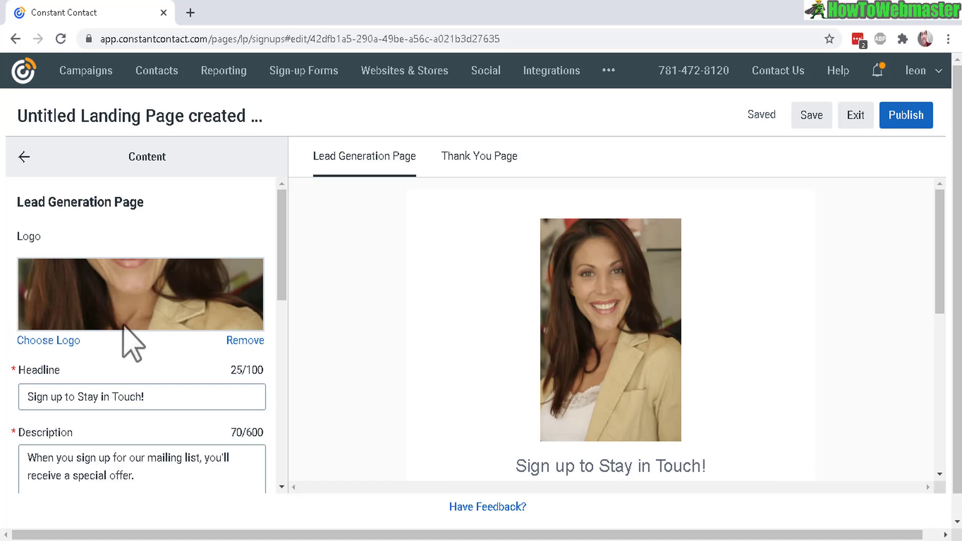
scroll(283, 273, down, 3)
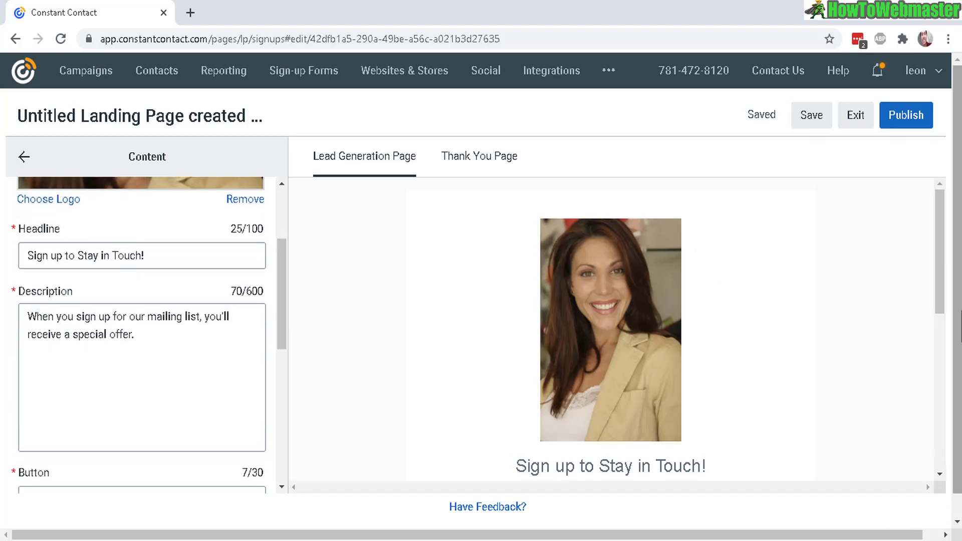
drag(940, 216, 946, 295)
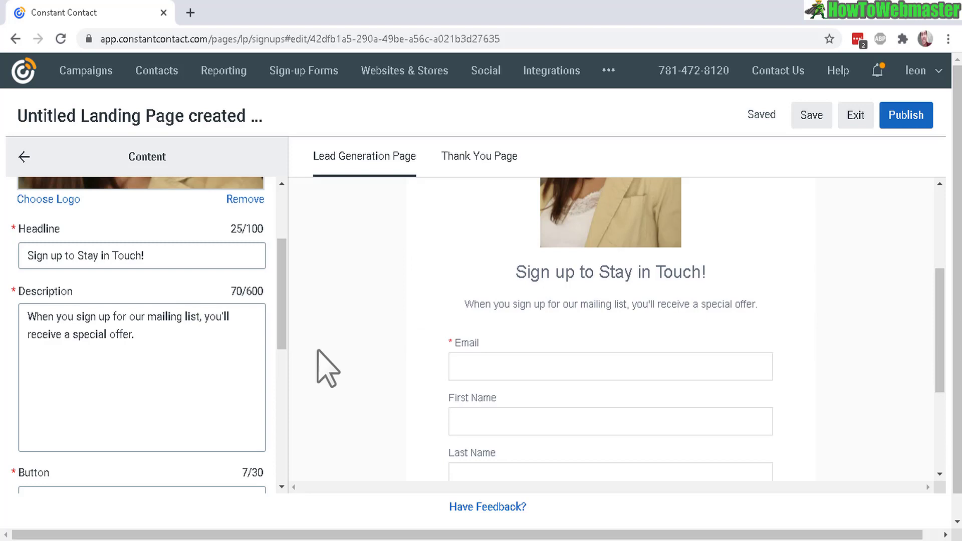
drag(281, 321, 279, 440)
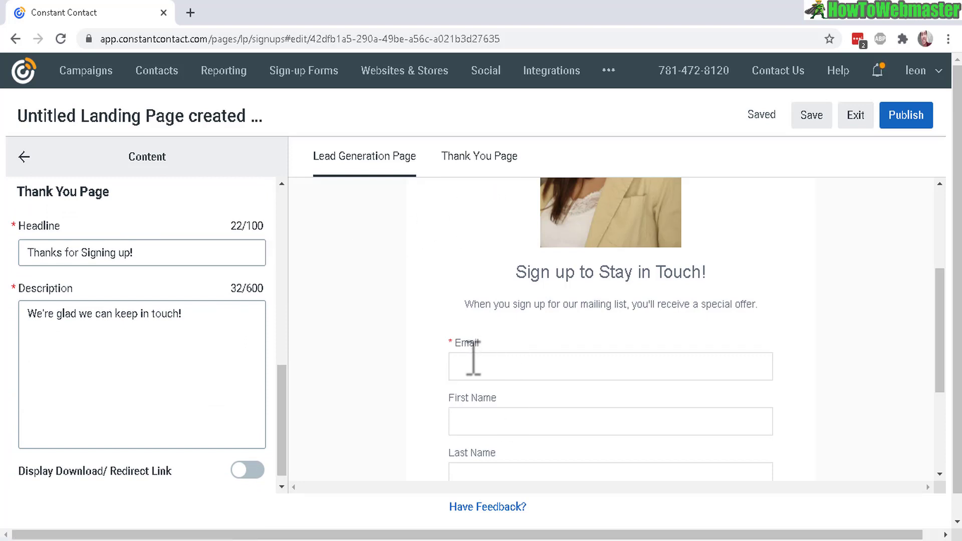
drag(934, 330, 936, 422)
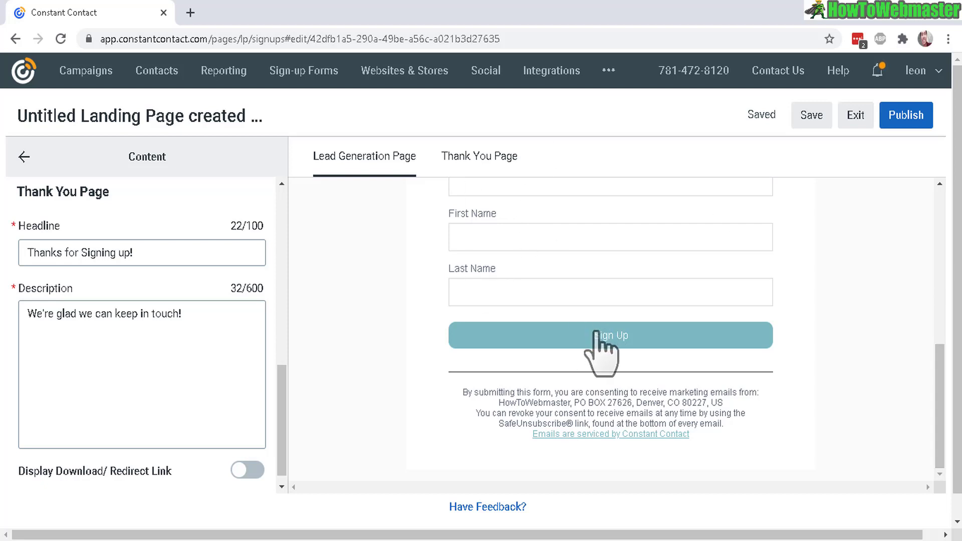
Add a Download link to the thank-you page and set its description to 'Here's the download link!'.
click(487, 155)
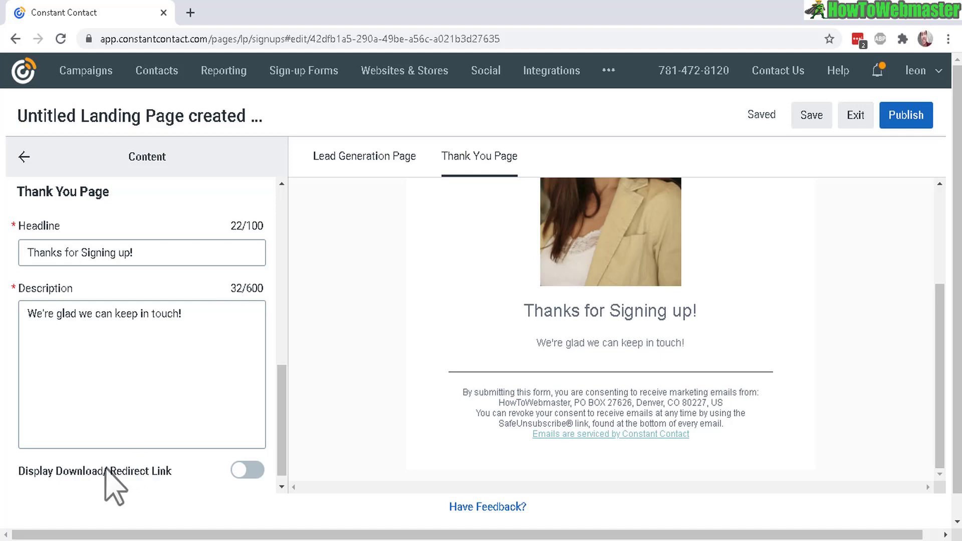
click(248, 473)
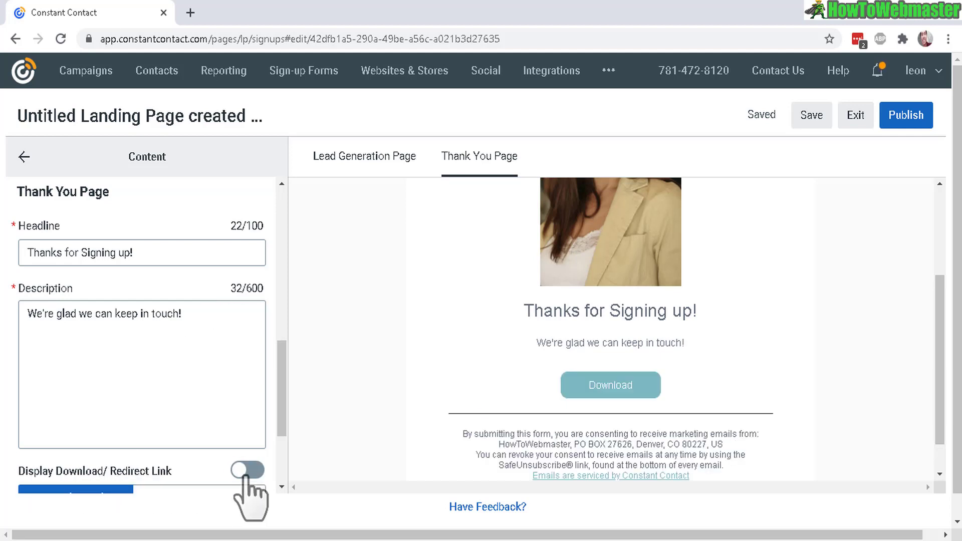
drag(279, 389, 620, 395)
click(619, 396)
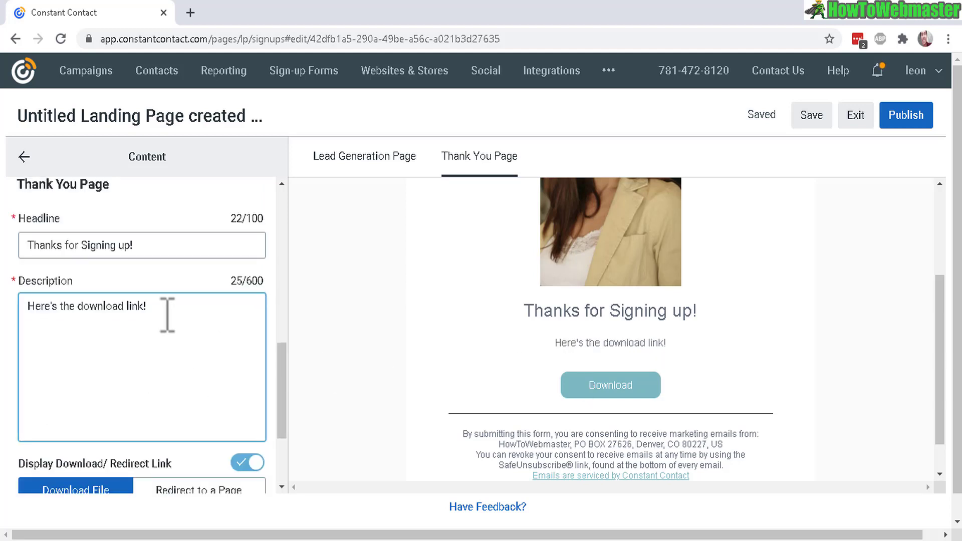
drag(167, 315, 25, 307)
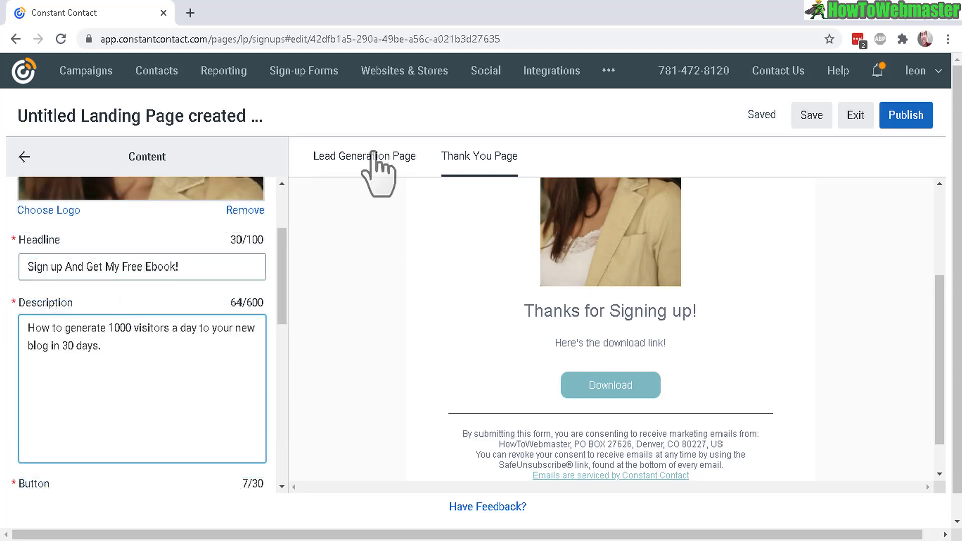
click(370, 156)
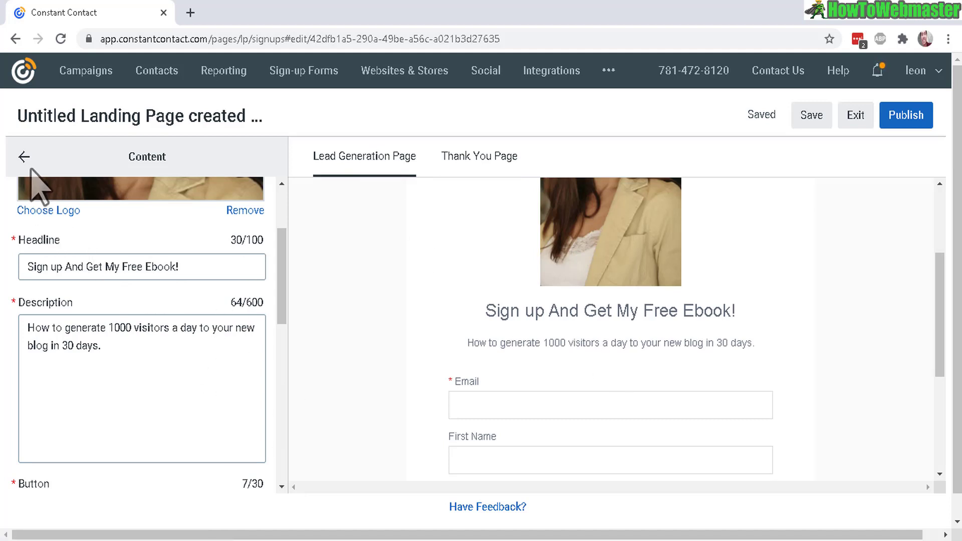
In the Design settings, set the outer background colour to green, then return to the main menu.
click(25, 157)
click(120, 235)
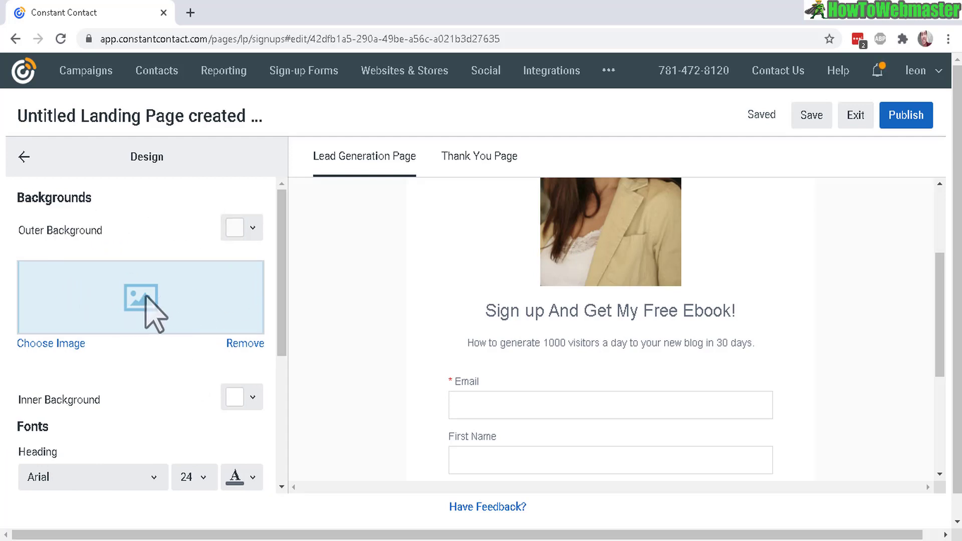
click(57, 344)
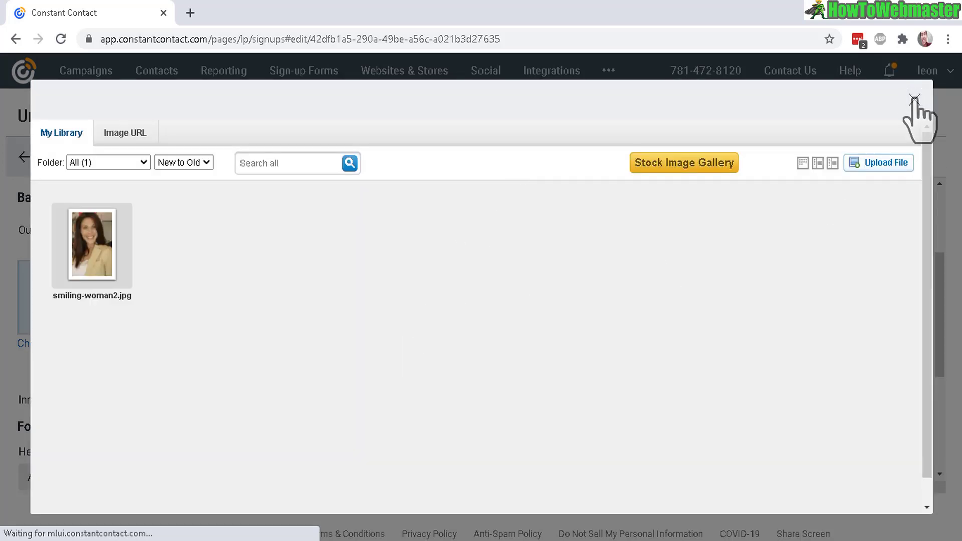
click(914, 99)
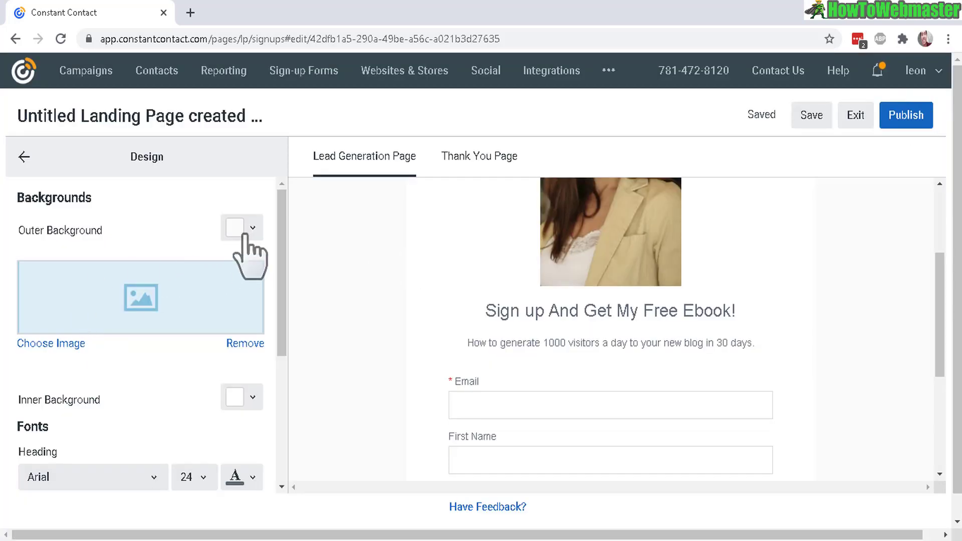
click(251, 230)
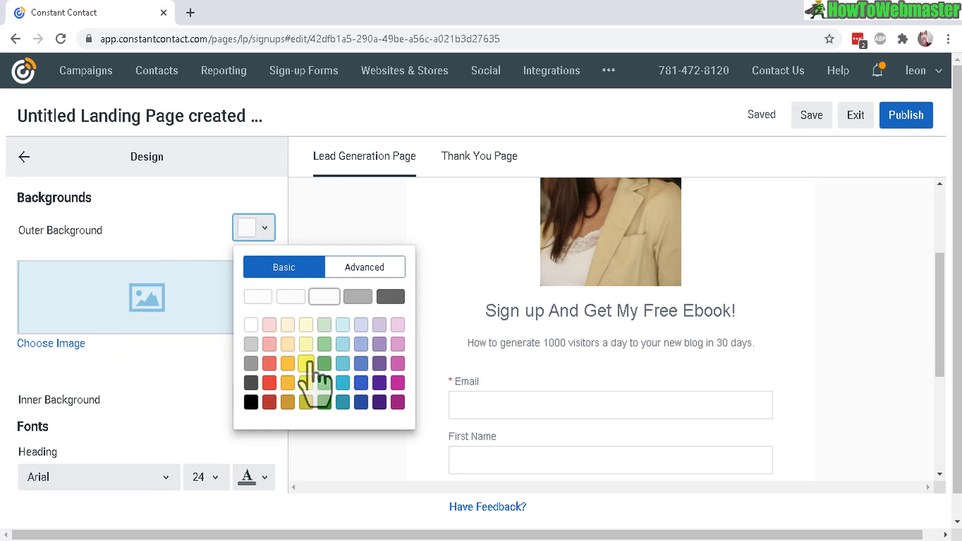
click(309, 364)
click(252, 229)
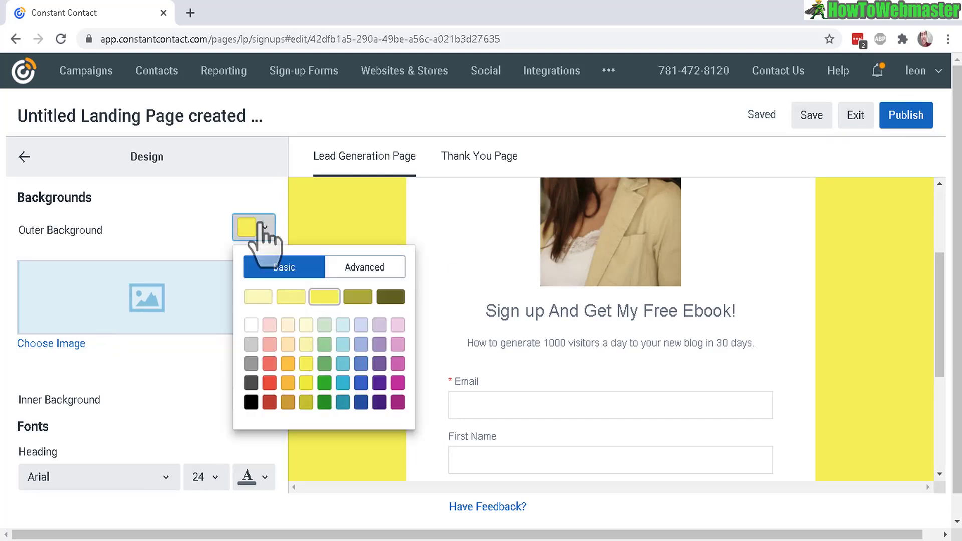
click(325, 364)
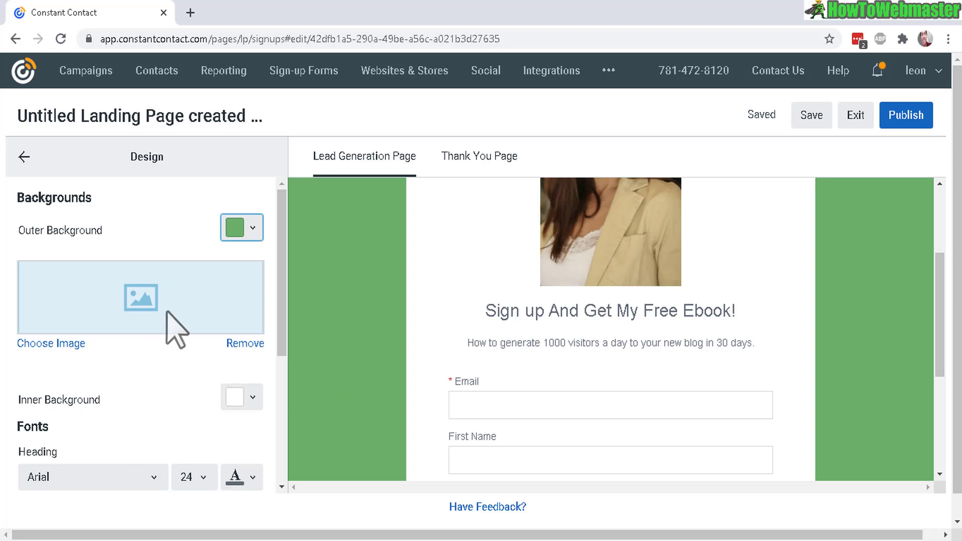
drag(283, 258, 292, 403)
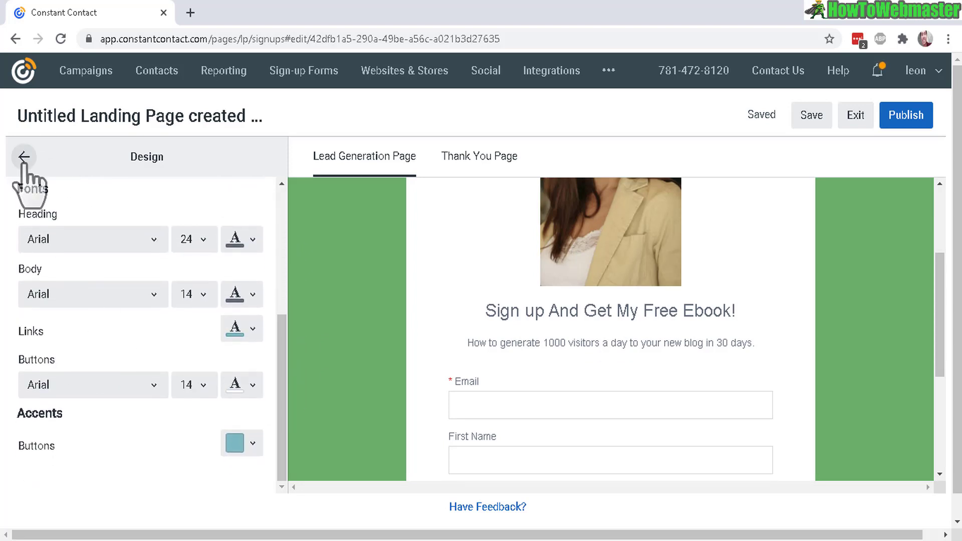
click(23, 164)
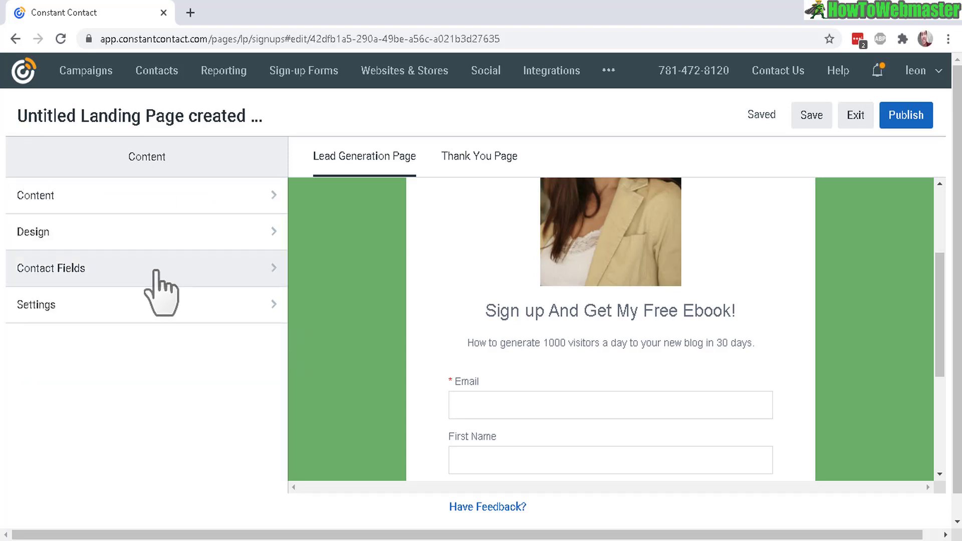
Remove the First Name and Last Name fields so the form asks only for Email.
click(160, 280)
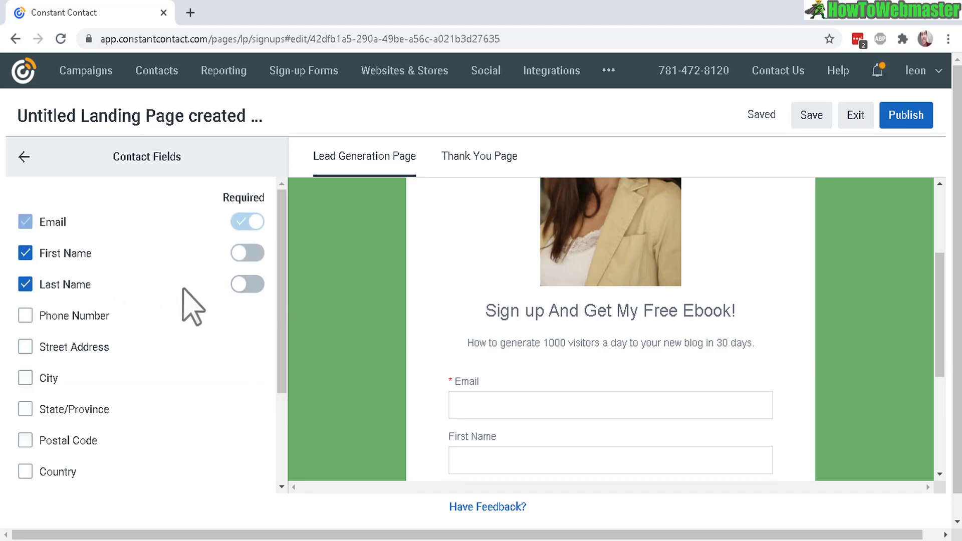
click(25, 253)
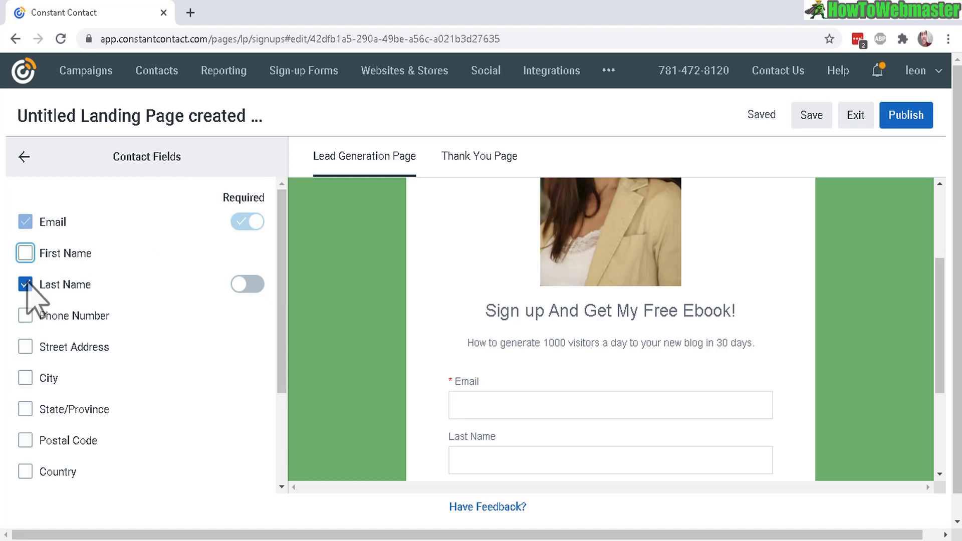
click(26, 284)
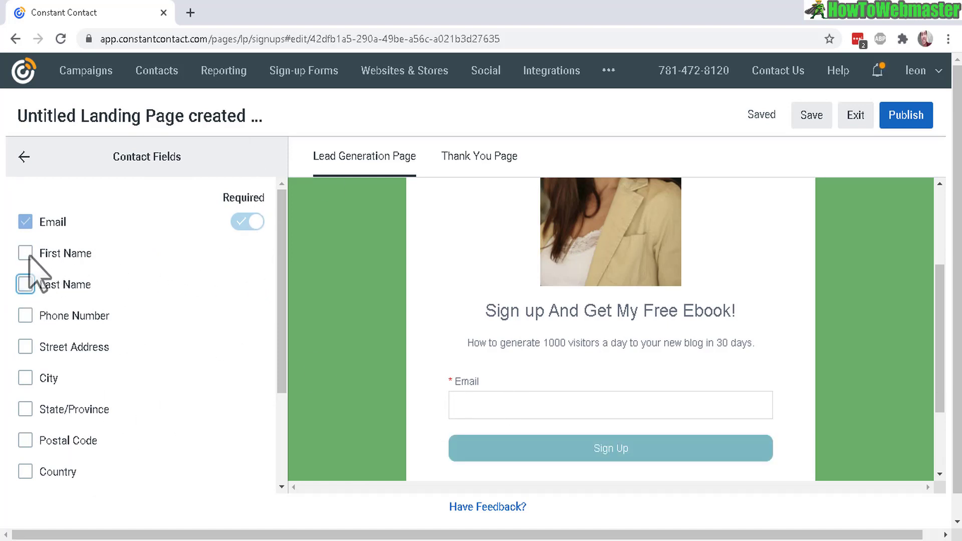
click(25, 253)
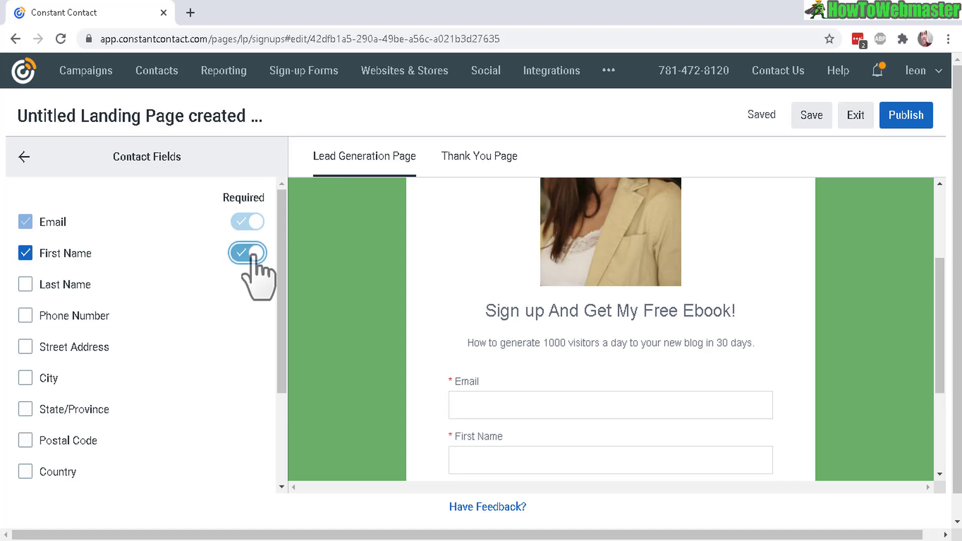
click(25, 253)
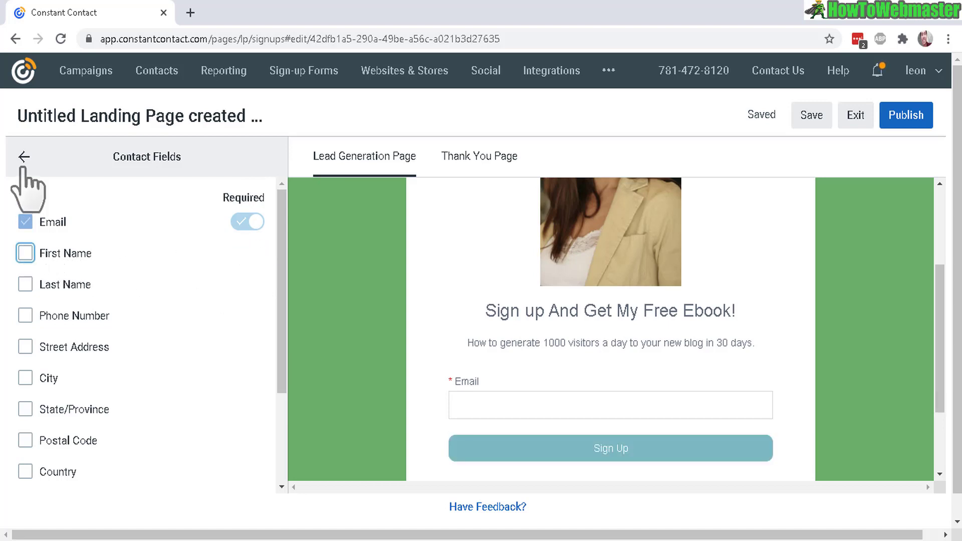
click(24, 157)
Save new sign-ups to the General Interest contact list.
click(178, 313)
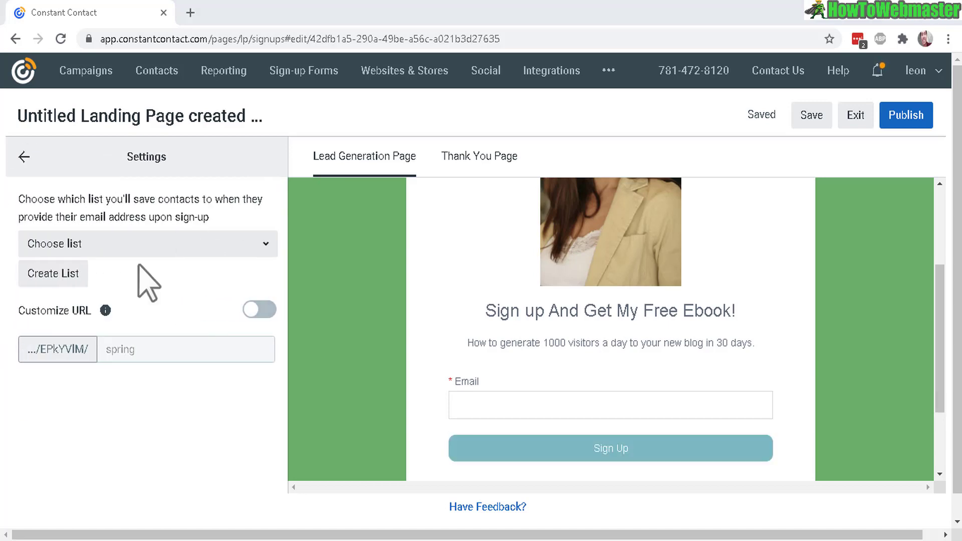
click(182, 251)
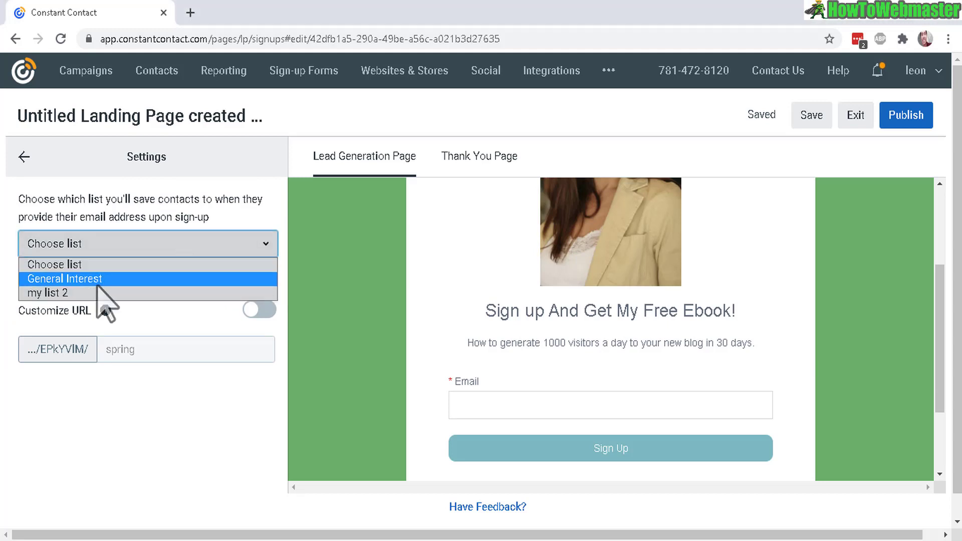
click(75, 279)
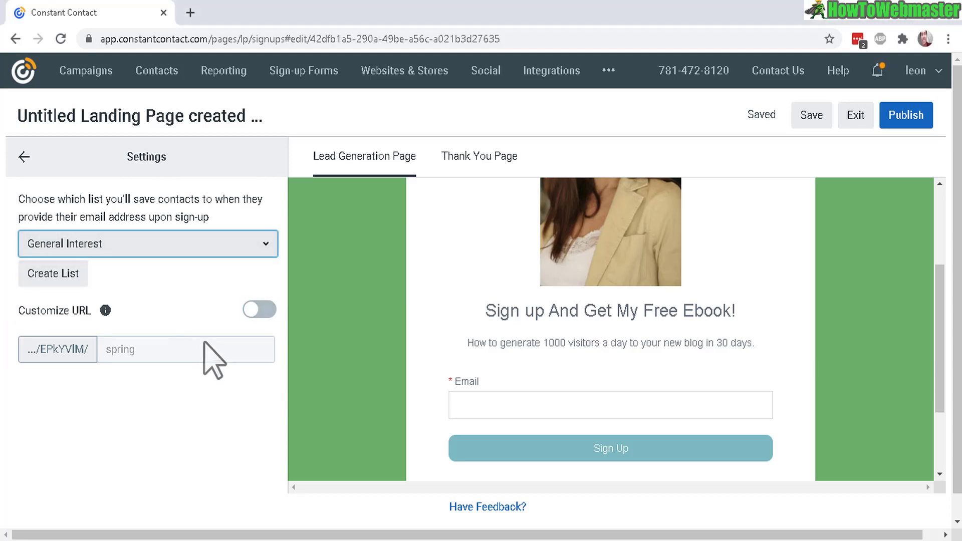
Enable a custom page URL and change its ending from 'spring' to 'free'.
click(256, 311)
click(157, 346)
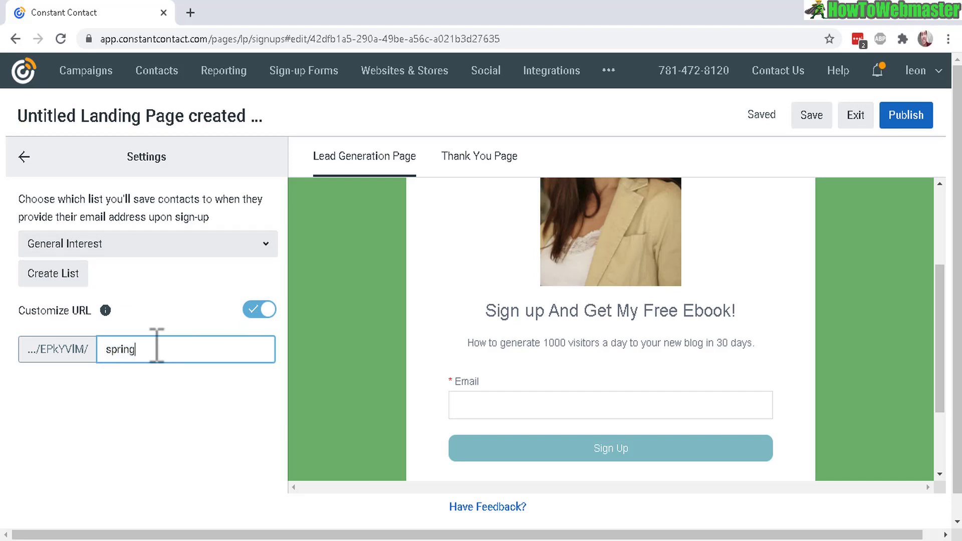
drag(156, 346, 86, 350)
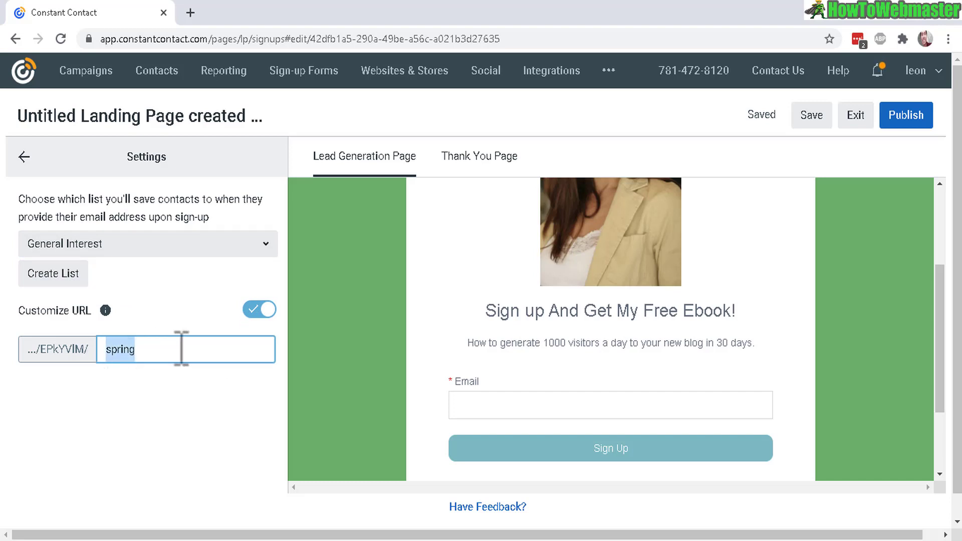
text(free)
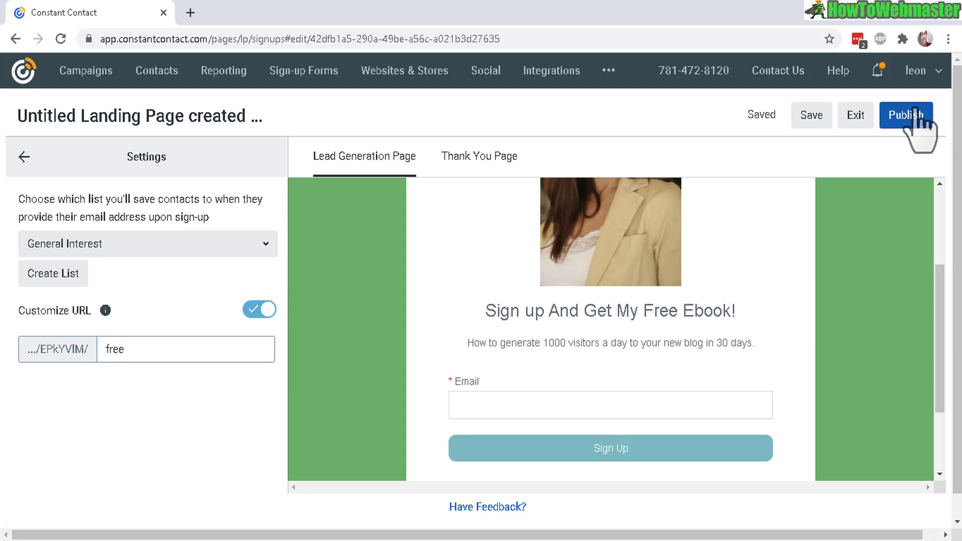
Publish the landing page and open its live URL in a new tab.
click(915, 116)
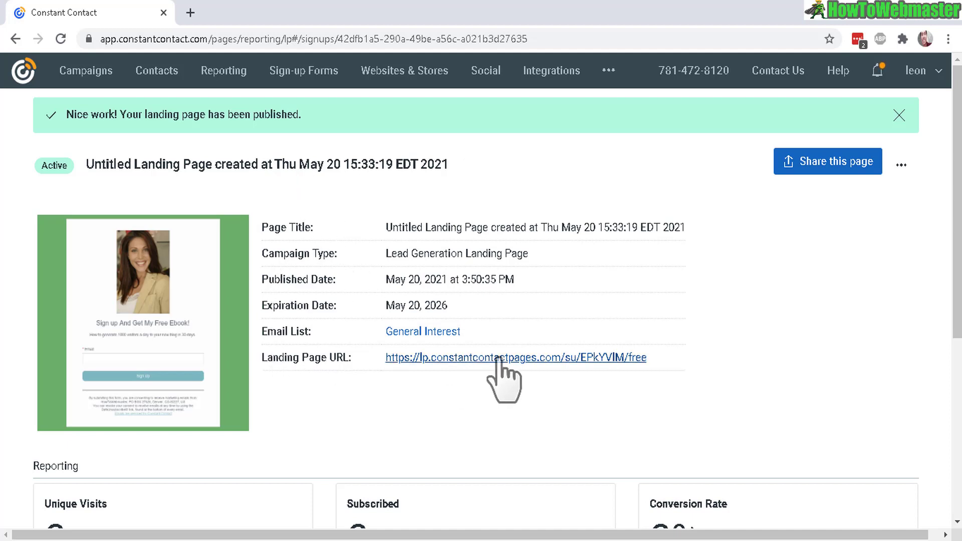
right_click(470, 359)
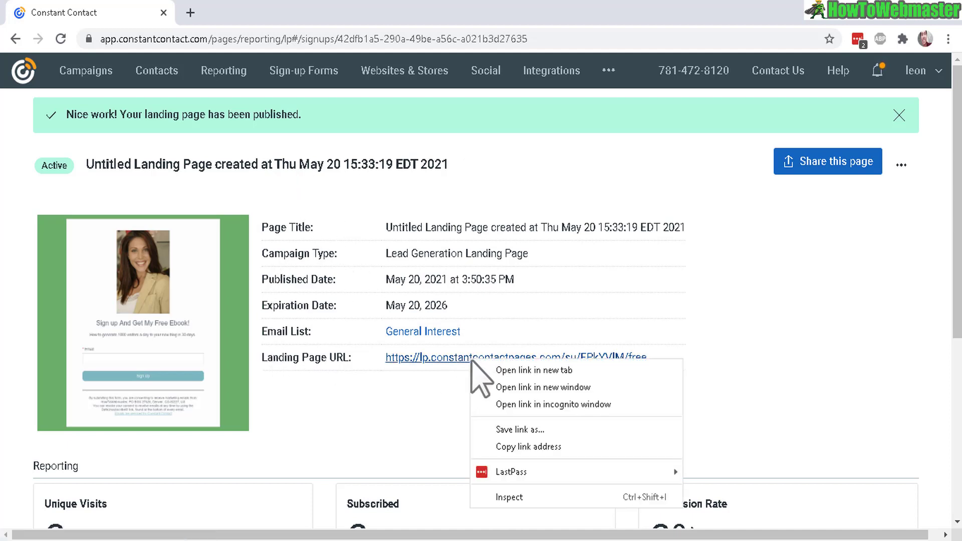
click(507, 371)
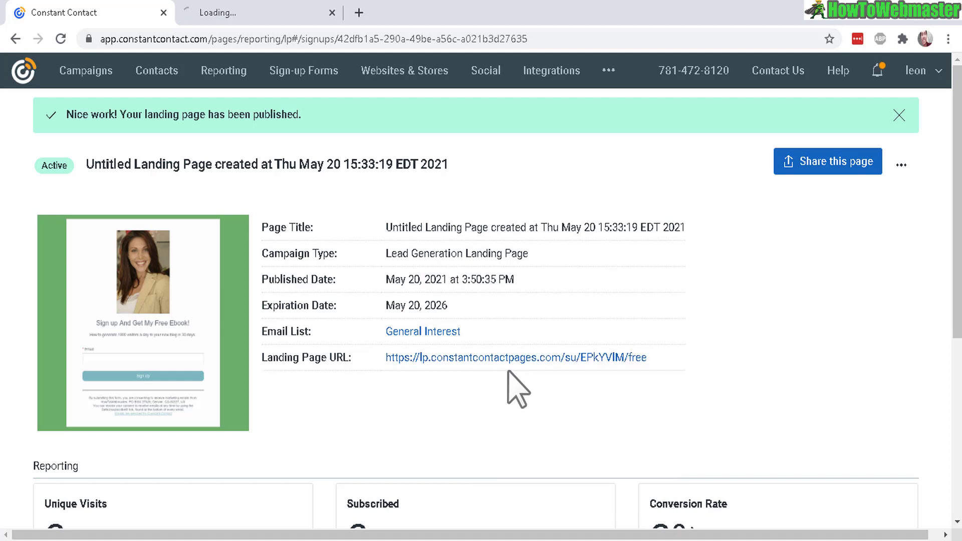
click(235, 13)
Submit a test sign-up and check the Thanks for Signing up! page with its Download button.
scroll(476, 296, down, 2)
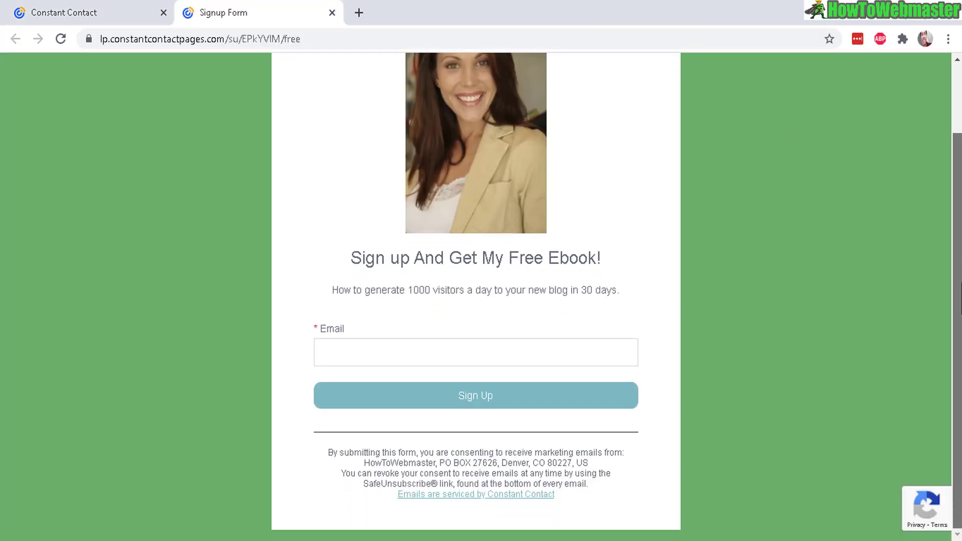
scroll(476, 296, up, 2)
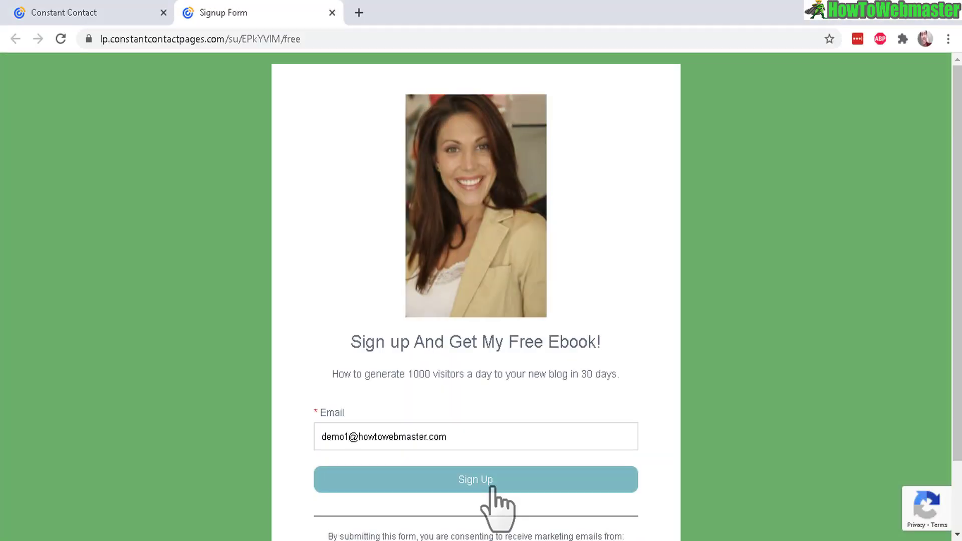
click(493, 487)
drag(399, 343, 672, 351)
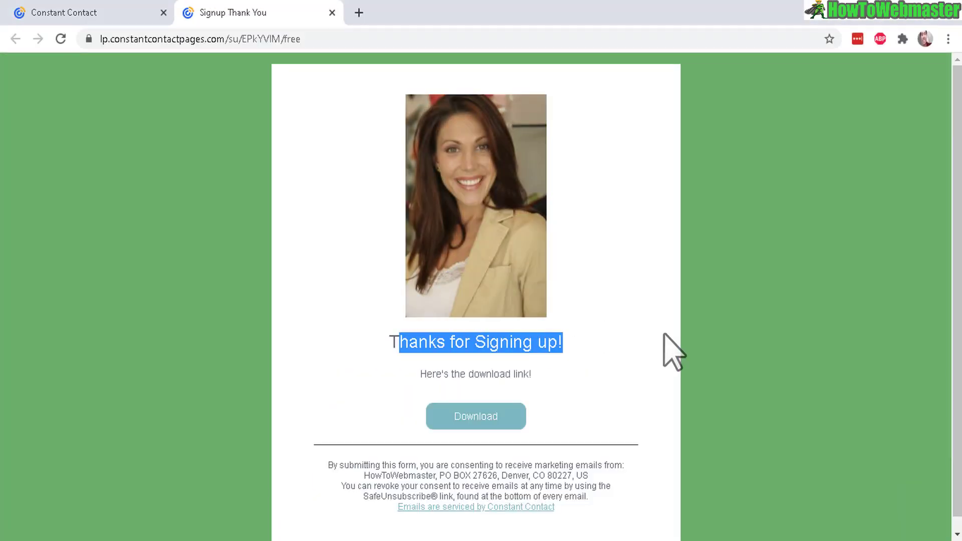